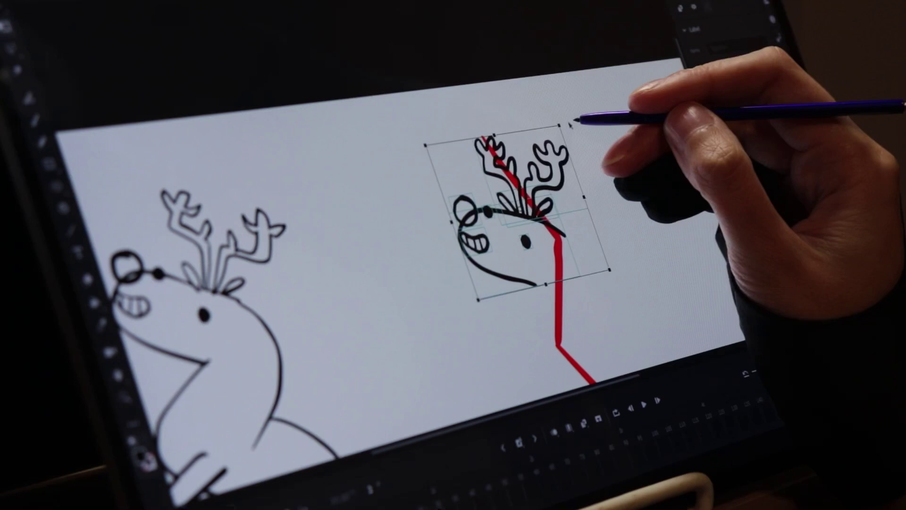
# - Tilt the reindeer's head upward and brush the crouched body outline beside the red action line
pyautogui.moveTo(617, 182); pyautogui.dragTo(546, 172)
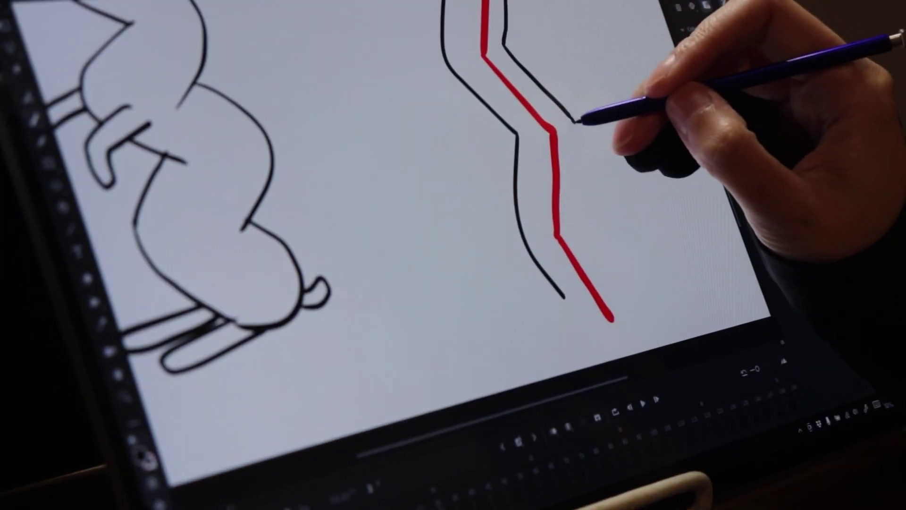
pyautogui.moveTo(584, 157)
pyautogui.mouseDown()
pyautogui.moveTo(587, 196)
pyautogui.moveTo(653, 293)
pyautogui.mouseUp()
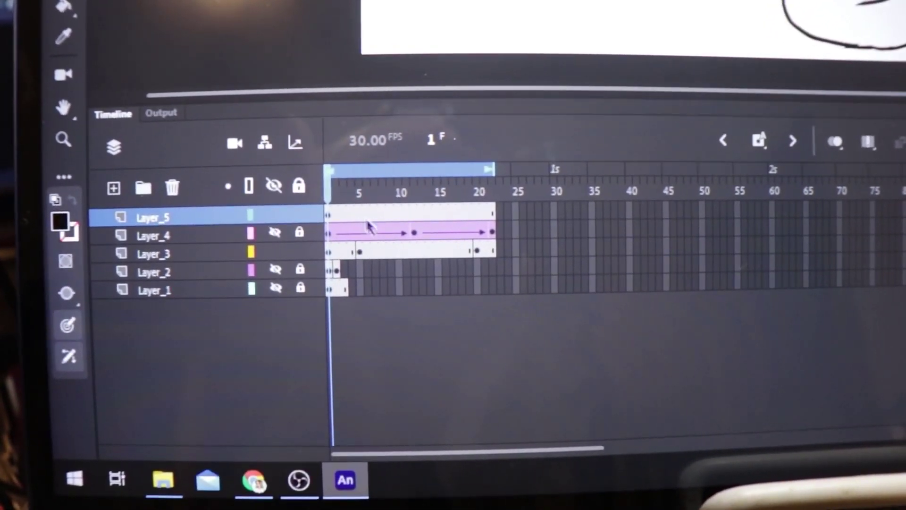
# - Check the ball's mid-bounce pose at frame 12, then return to frame 1
pyautogui.click(417, 221)
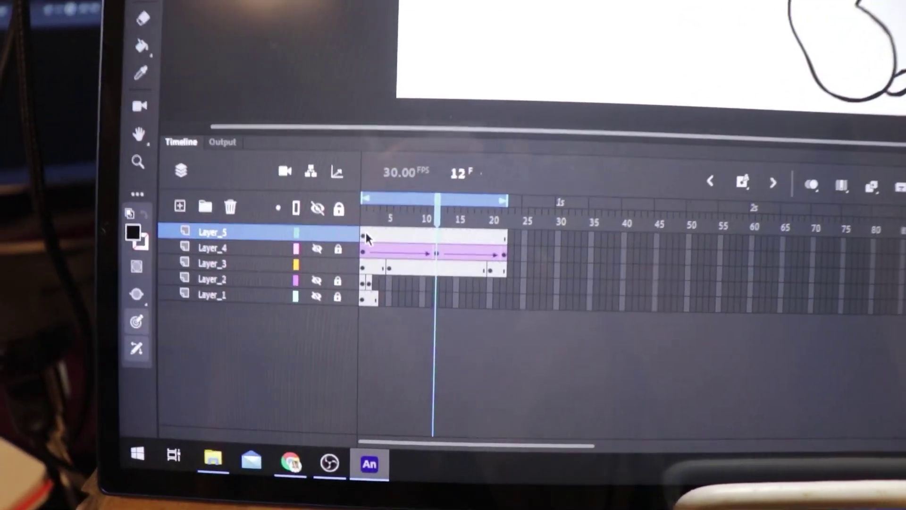
pyautogui.click(278, 409)
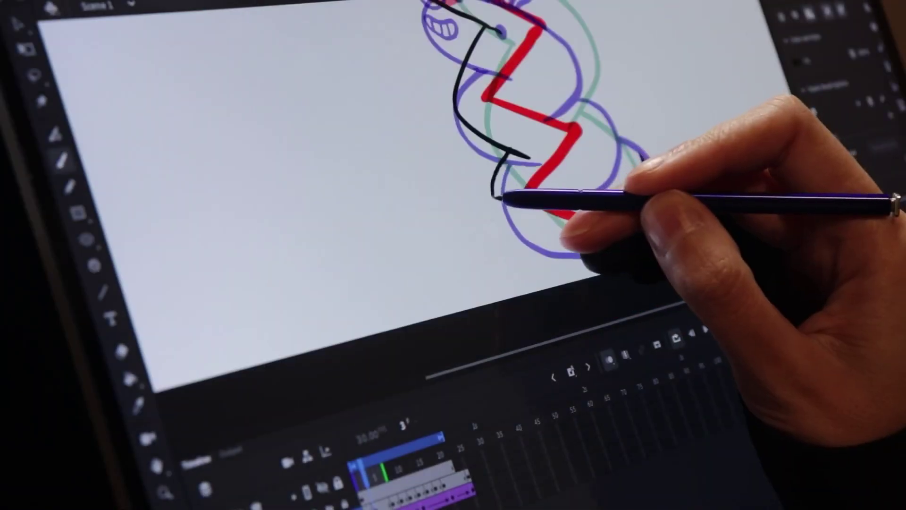
# - Ink a black outline along the crouched reindeer's lower body and tail
pyautogui.moveTo(499, 197)
pyautogui.mouseDown()
pyautogui.moveTo(502, 158)
pyautogui.moveTo(522, 218)
pyautogui.moveTo(587, 247)
pyautogui.moveTo(623, 249)
pyautogui.mouseUp()
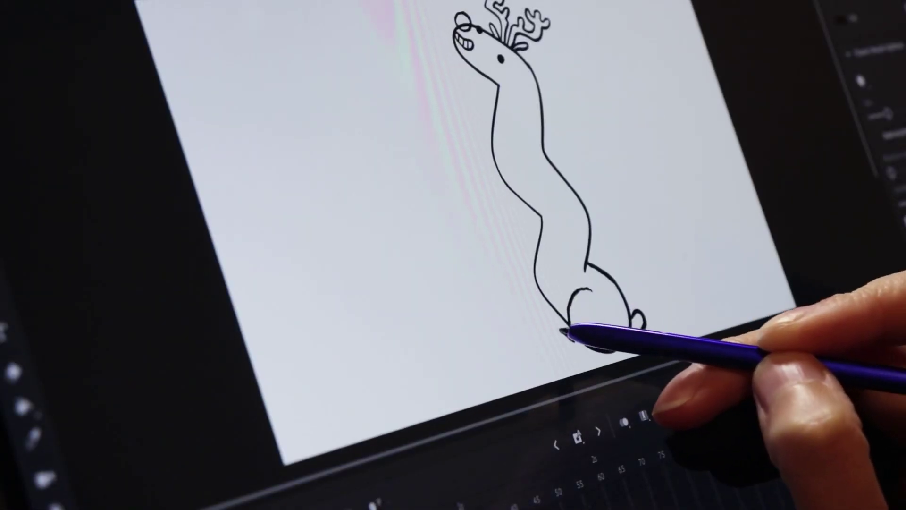
# - Brush a front leg and foot on the stretched pose, then move to the sitting-pose frame
pyautogui.moveTo(577, 333)
pyautogui.mouseDown()
pyautogui.moveTo(553, 339)
pyautogui.moveTo(591, 348)
pyautogui.mouseUp()
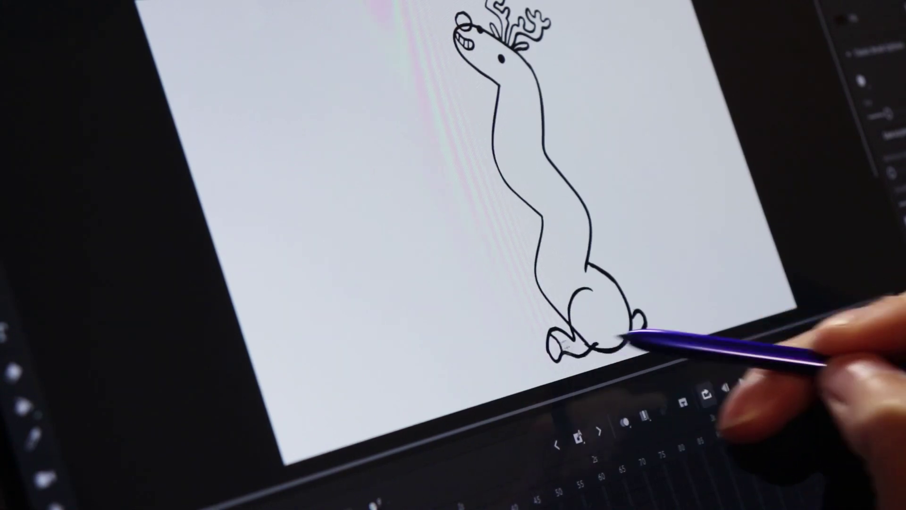
pyautogui.click(743, 382)
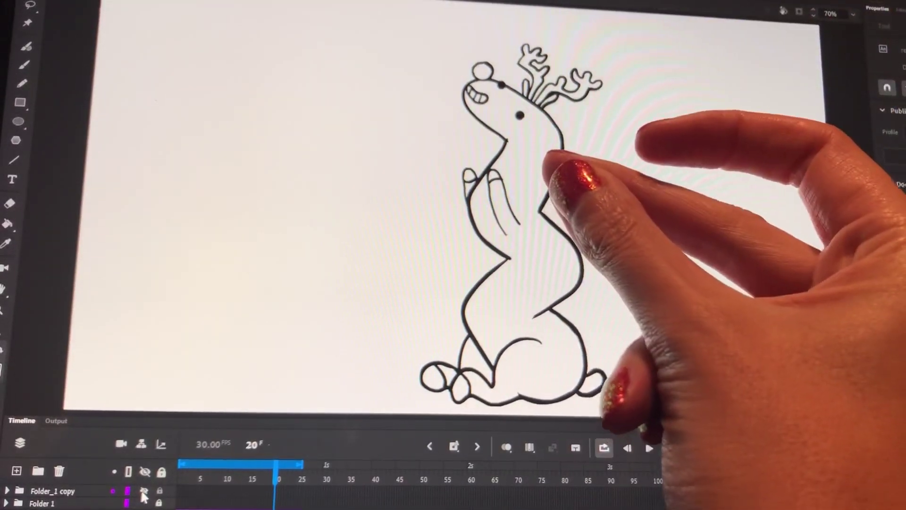
# - Unhide the coloured Folder layers to show the brown reindeer and snowy background
pyautogui.click(143, 494)
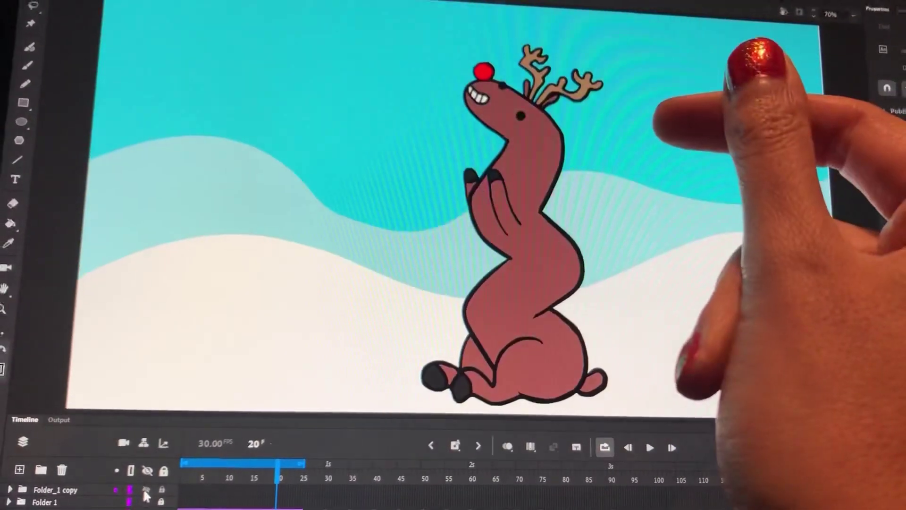